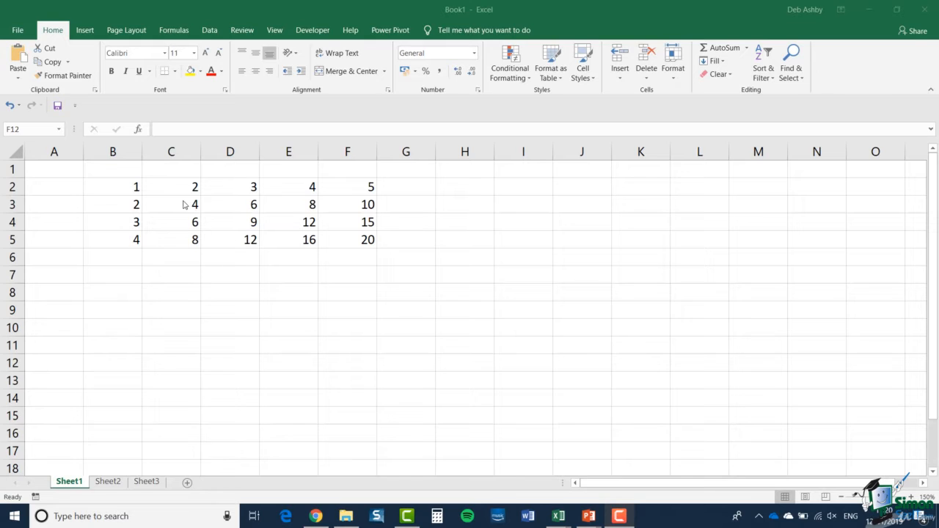
Use AutoSum to enter the formula =SUM(B2:B5) in cell B6.
click(128, 192)
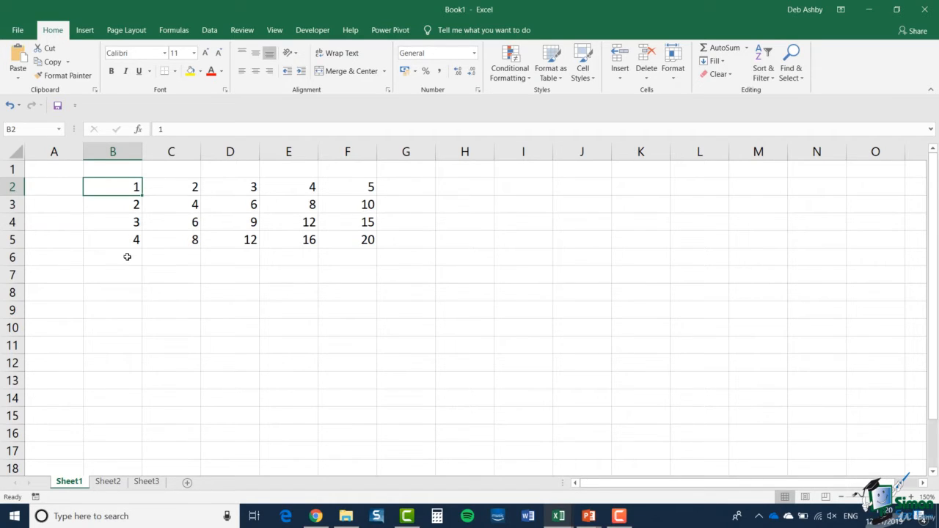
click(127, 257)
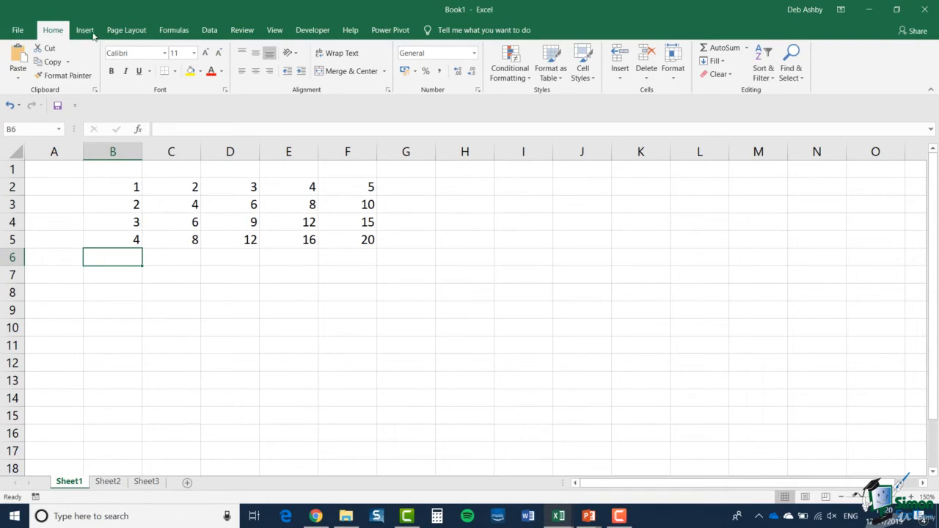
click(172, 31)
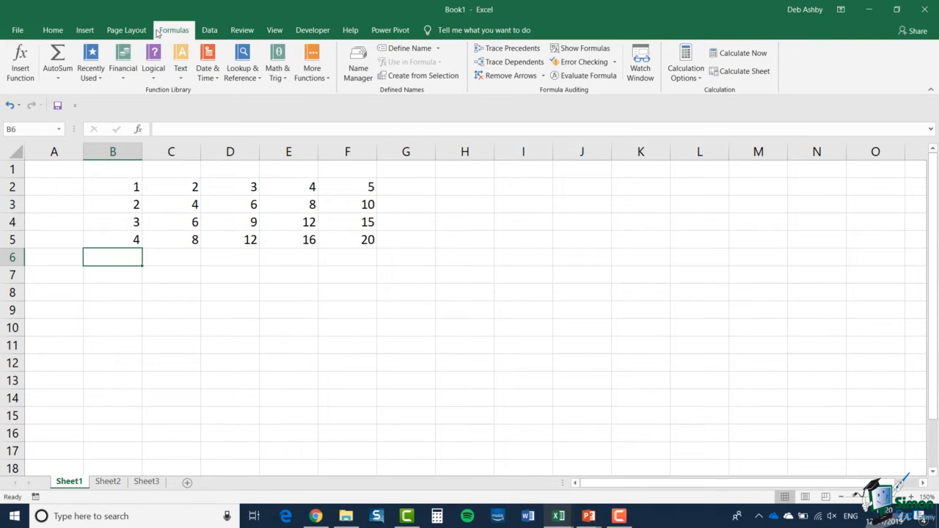
click(58, 32)
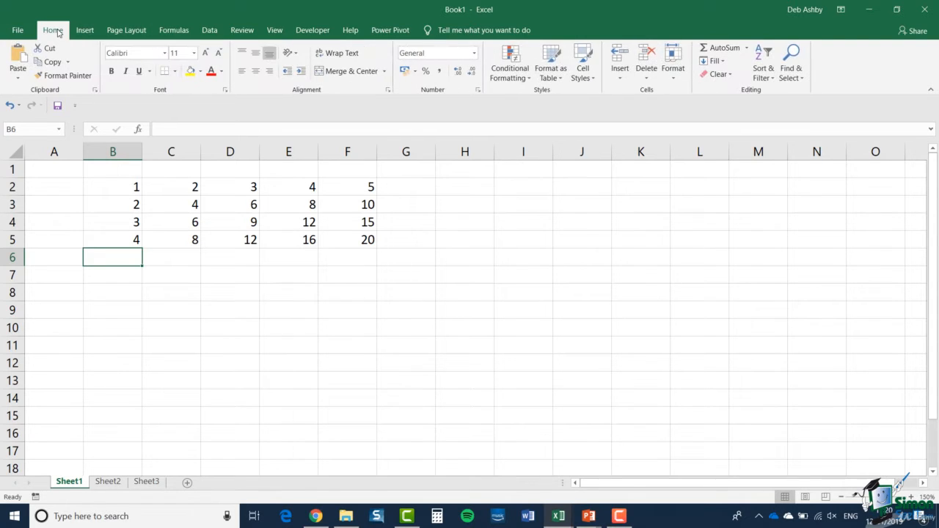
click(723, 48)
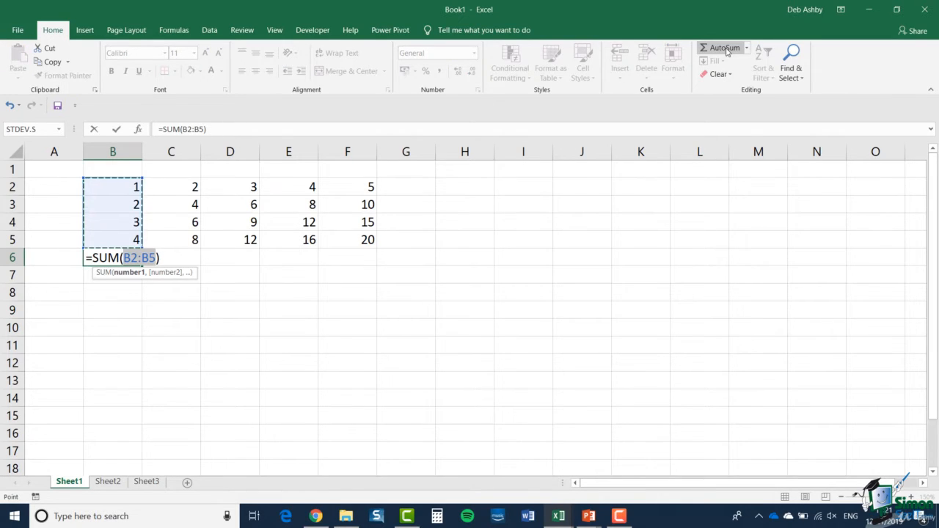
click(117, 130)
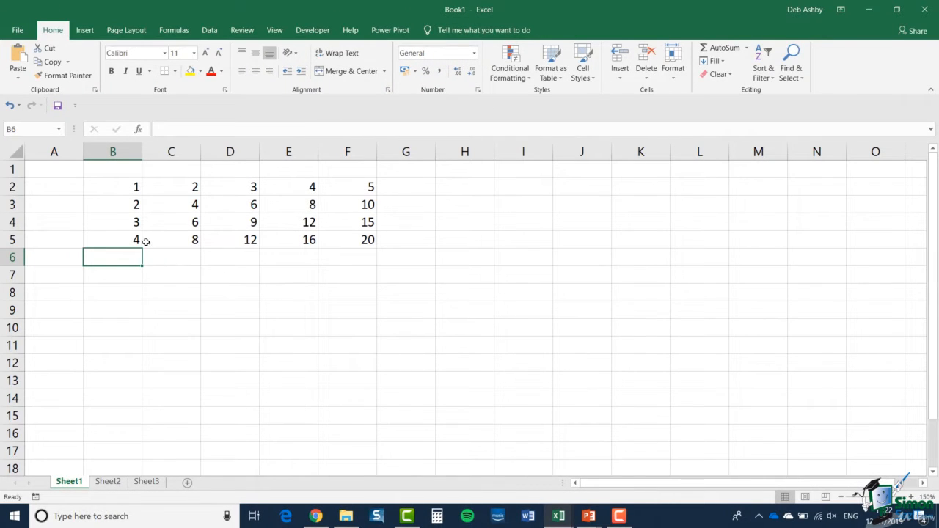
Apply AutoSum with only the numbers in B2:B5 selected, and undo the resulting total.
drag(116, 184, 111, 238)
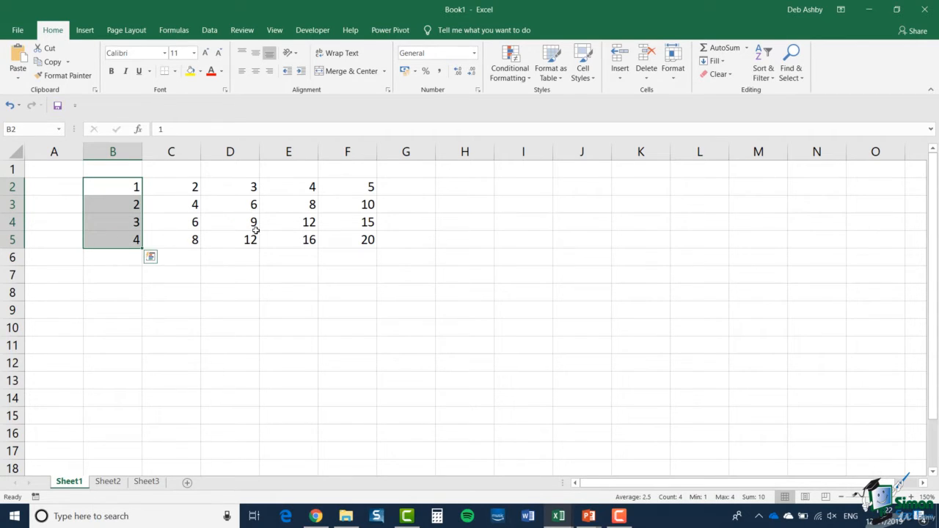
click(721, 49)
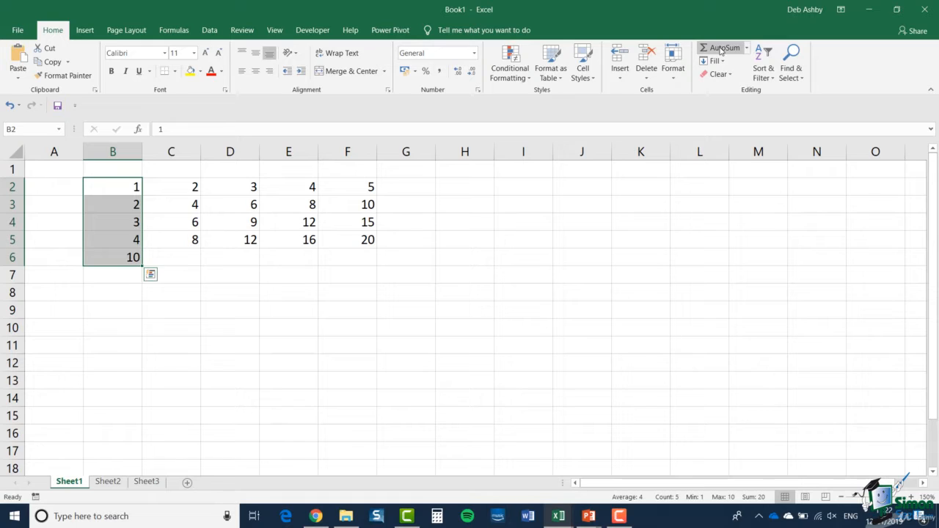
key(ctrl+z)
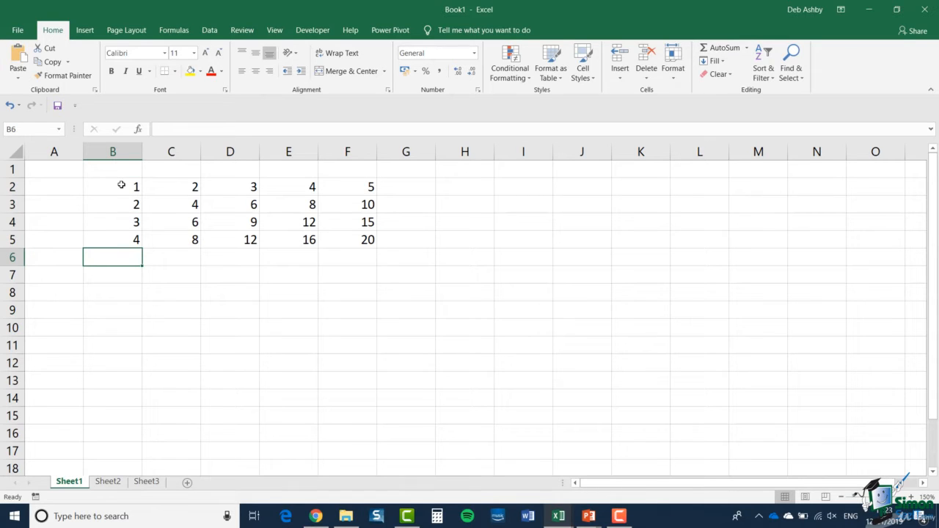
Apply AutoSum to B2:B6, including the blank cell below the numbers, and undo the resulting total.
drag(121, 185, 117, 260)
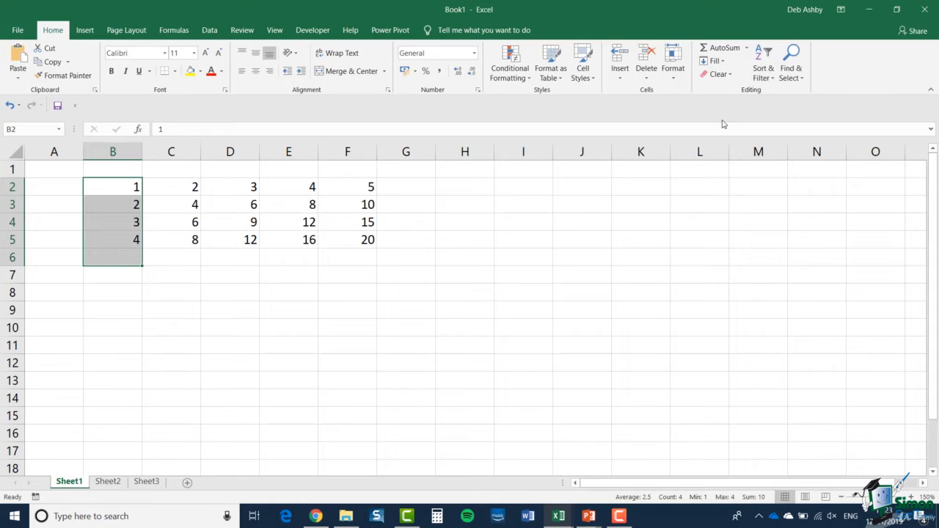
click(717, 48)
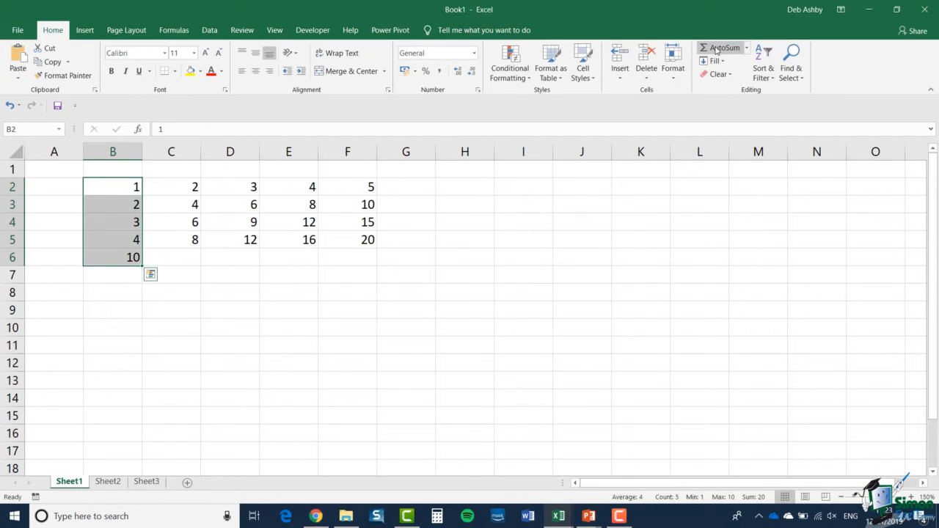
click(8, 106)
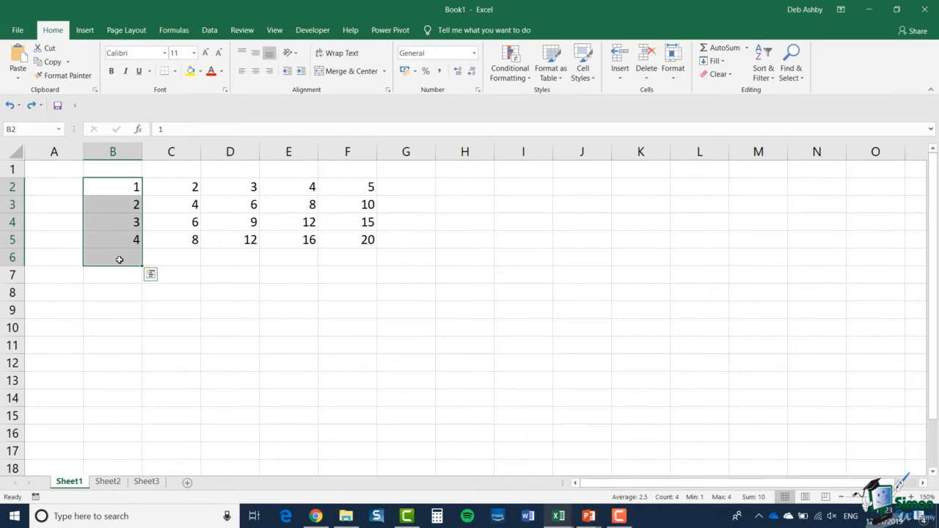
Use AutoSum to total columns B and C in B6:C6 and row 2 in cell G2.
drag(118, 259, 178, 260)
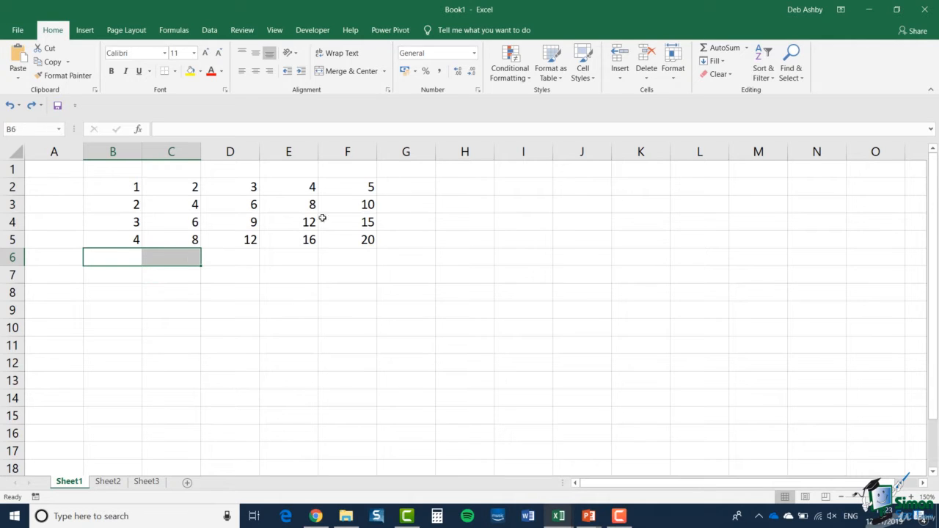
click(723, 49)
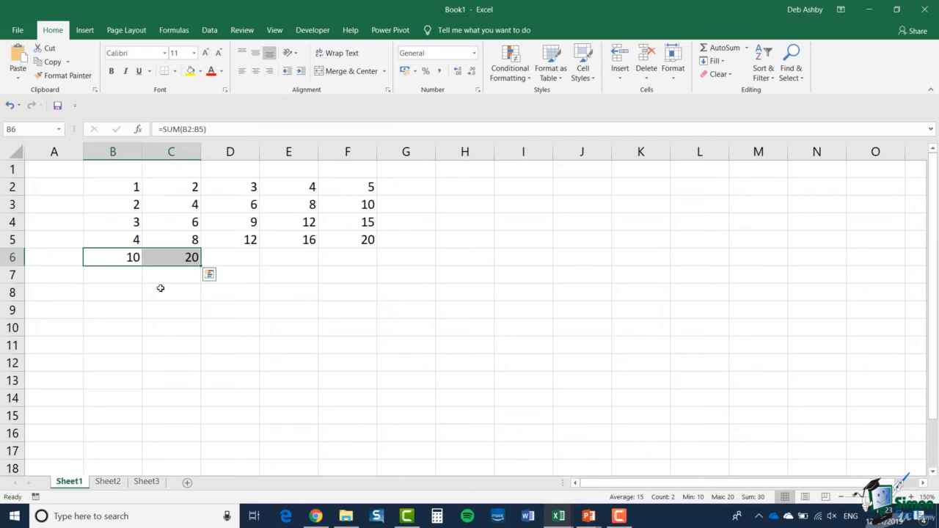
click(416, 189)
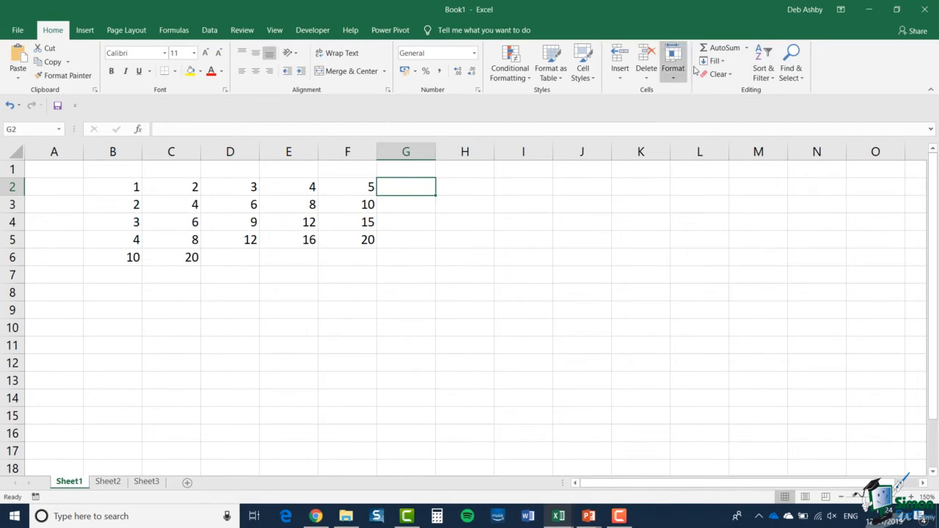
click(720, 49)
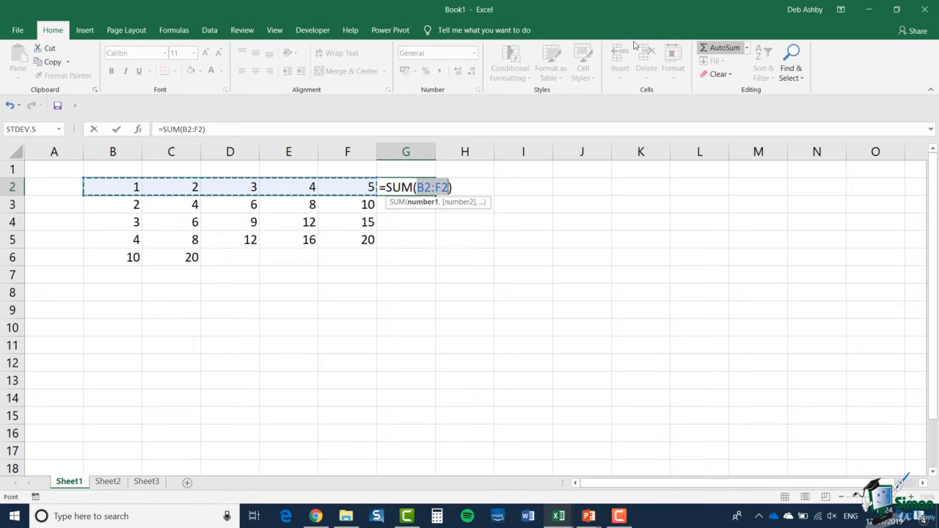
click(117, 129)
Clear everything from cell F5 and apply AutoSum to the emptied cell.
click(367, 242)
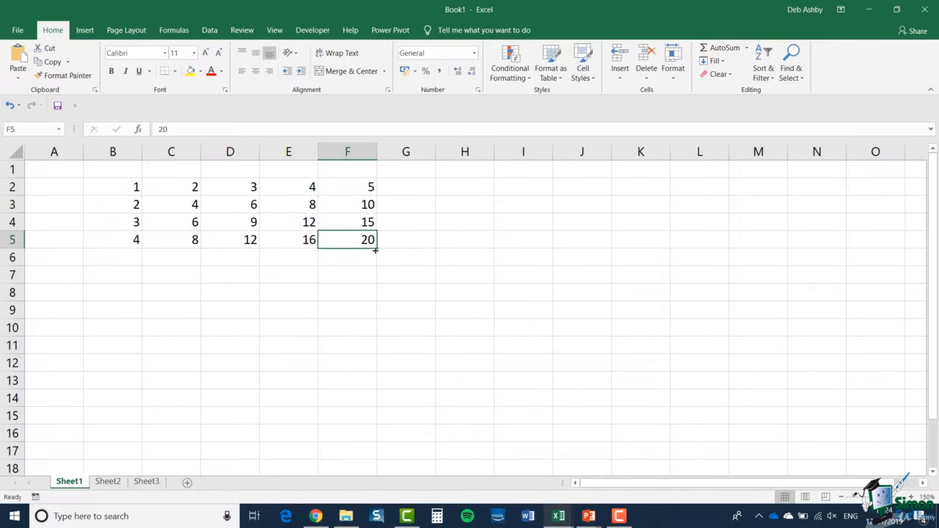
click(726, 75)
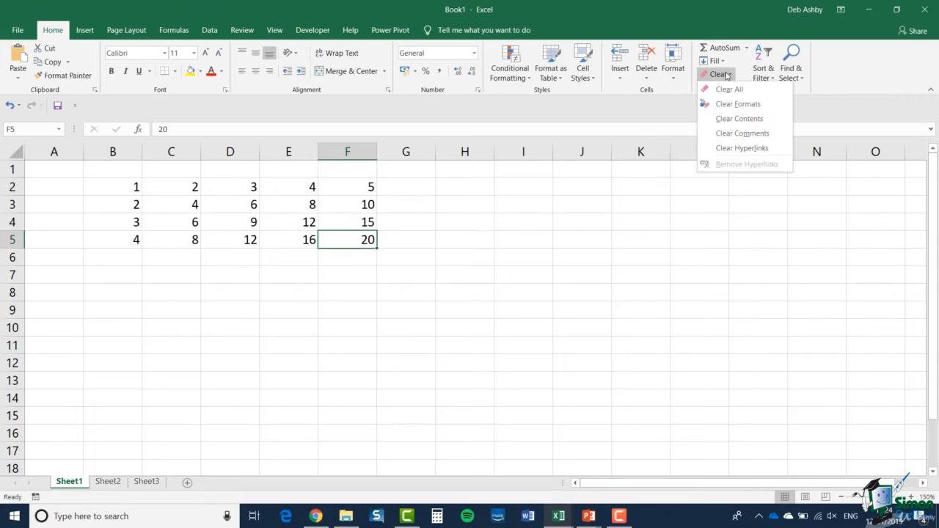
click(722, 91)
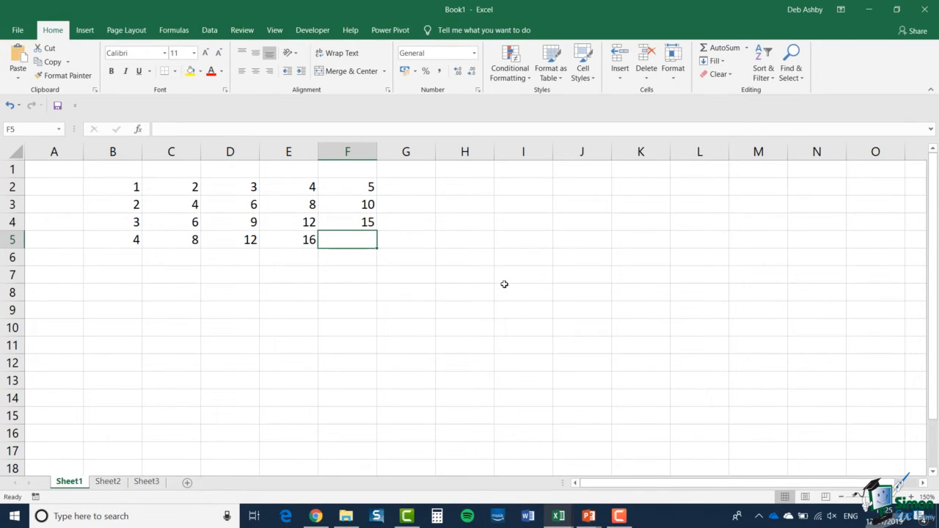
click(721, 50)
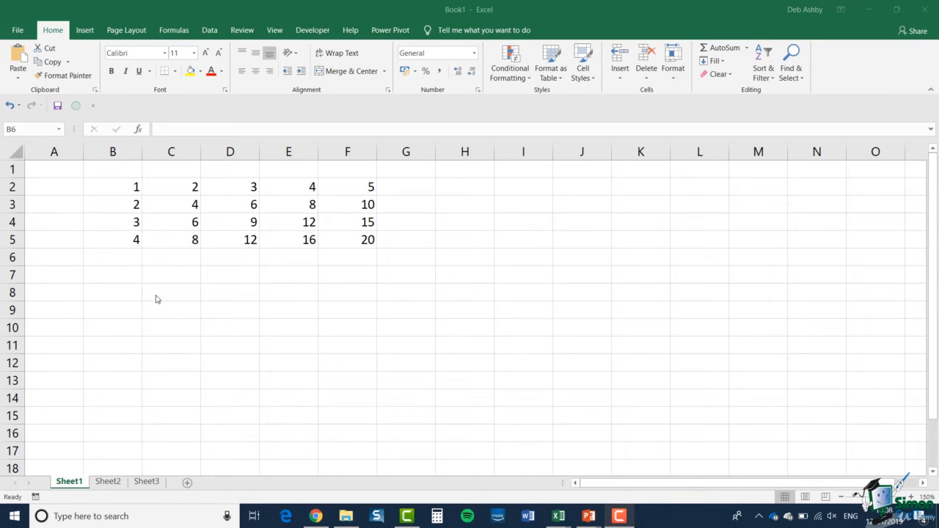
Select B2:B5 and total the column in the cell beneath it with AutoSum.
click(112, 185)
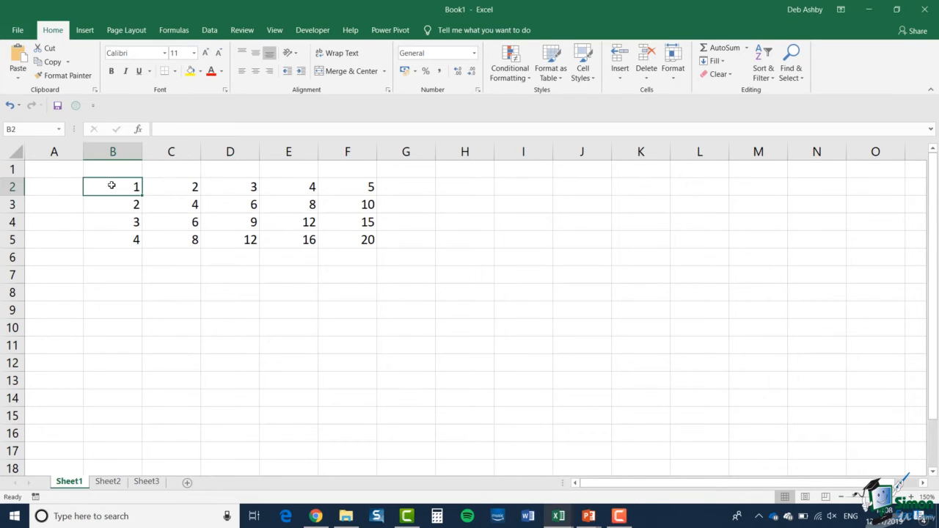
drag(112, 184, 111, 245)
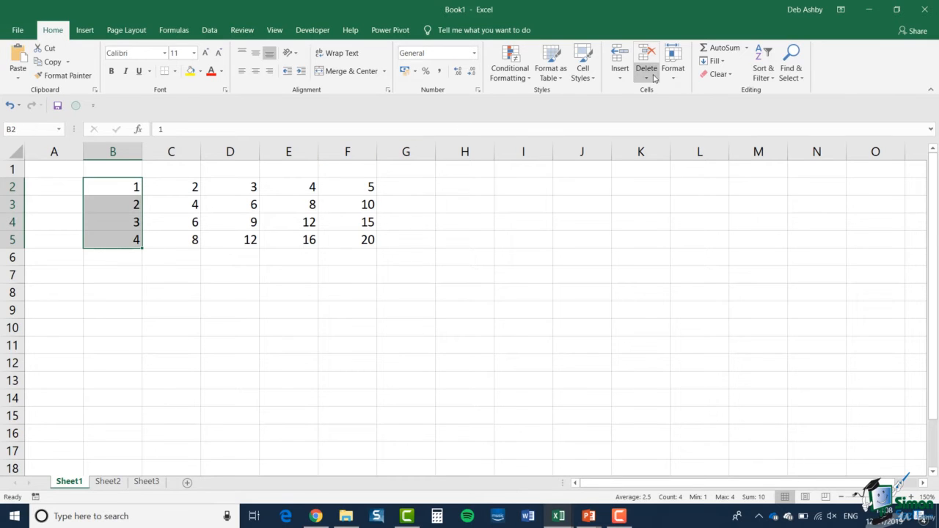
click(718, 48)
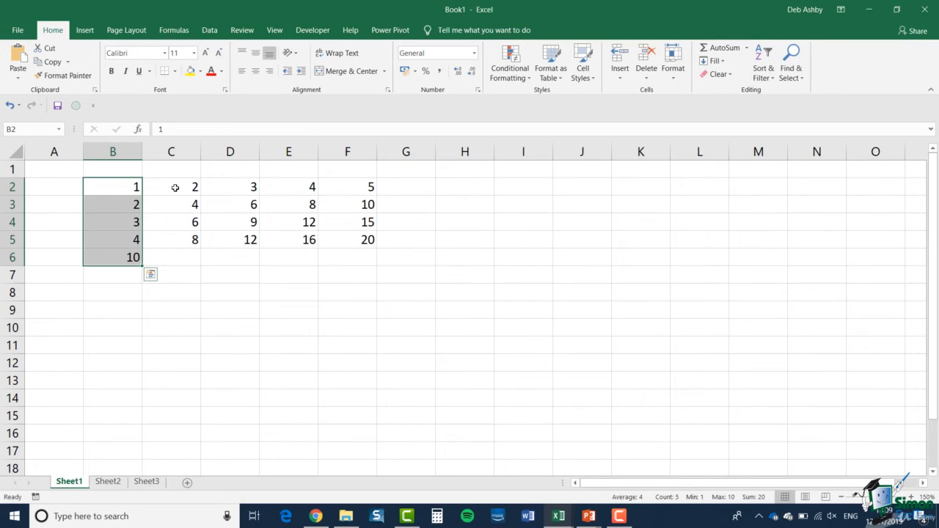
Total C2:C5 in cell C6 using the column Sum option of Quick Analysis.
drag(175, 188, 178, 241)
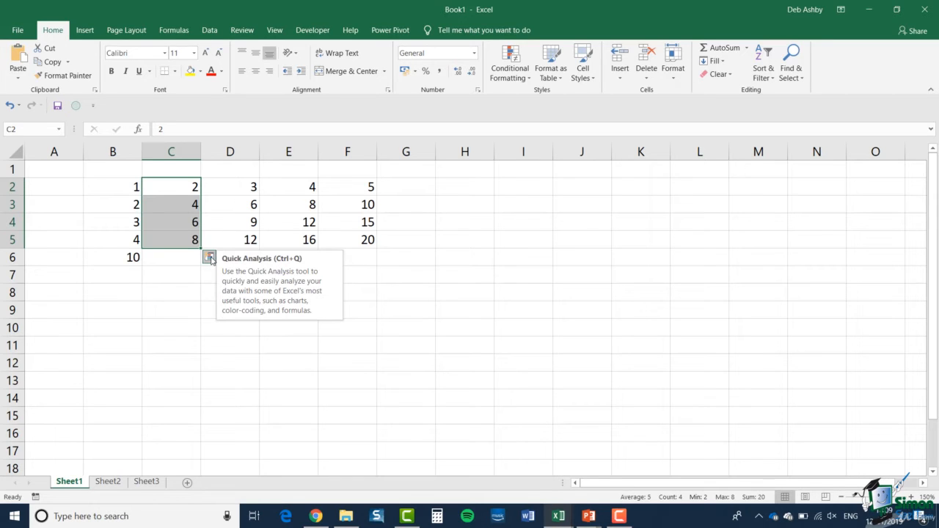
click(210, 258)
click(183, 283)
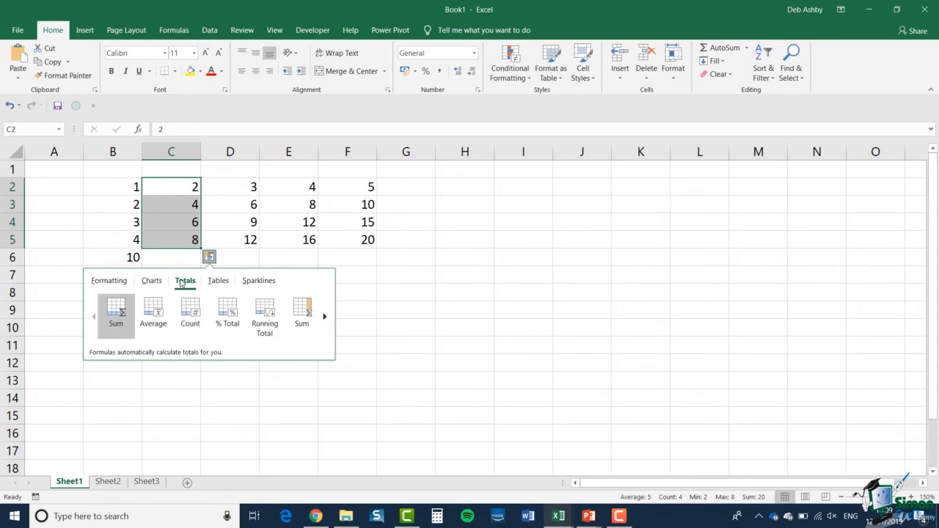
click(118, 315)
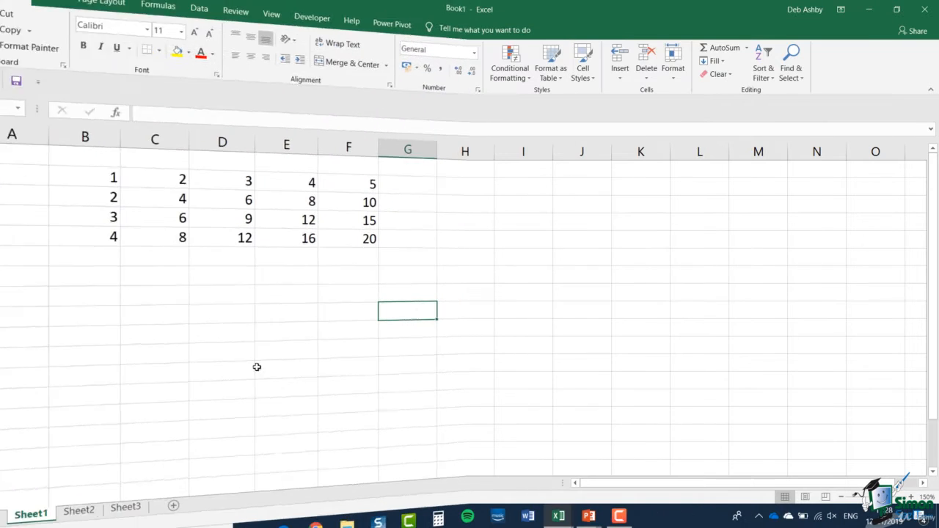
Apply AutoSum to B2:G6 to total every row and column at once, and undo the totals.
drag(107, 188, 415, 260)
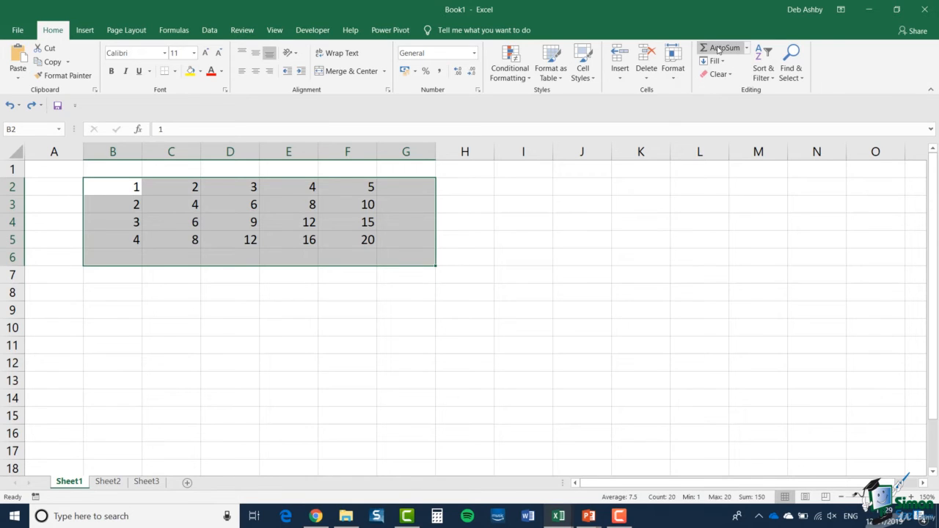
click(719, 48)
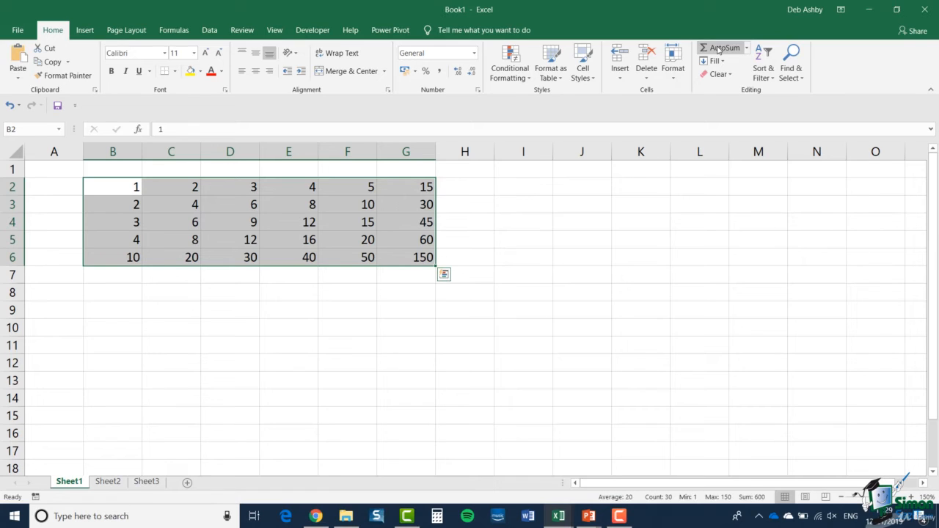
key(ctrl+z)
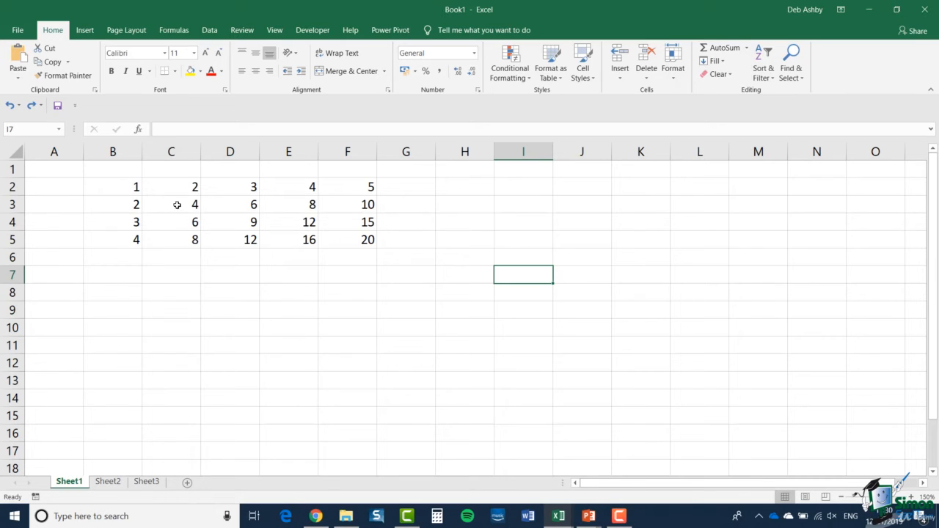
Enter Jan in cell B1 and fill the month headings across to May in F1.
click(125, 173)
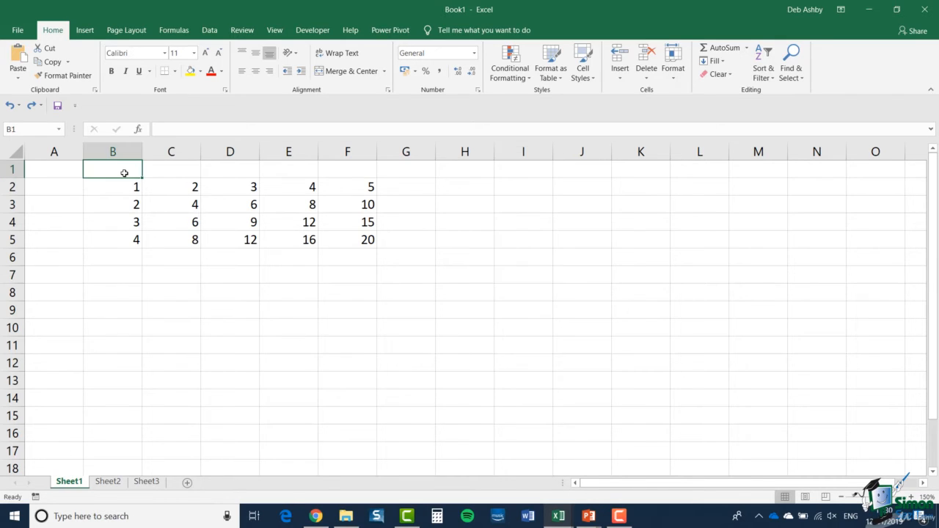
text(Jan)
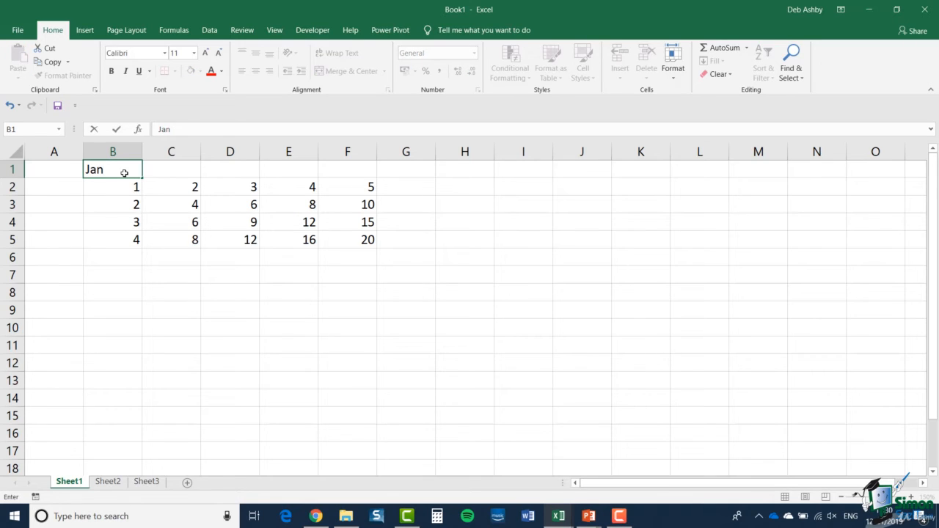
key(Tab)
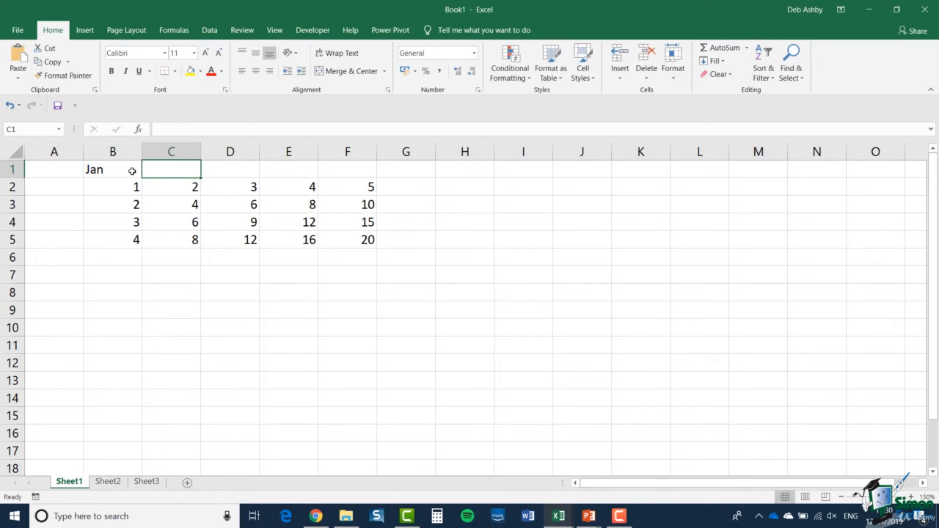
click(124, 172)
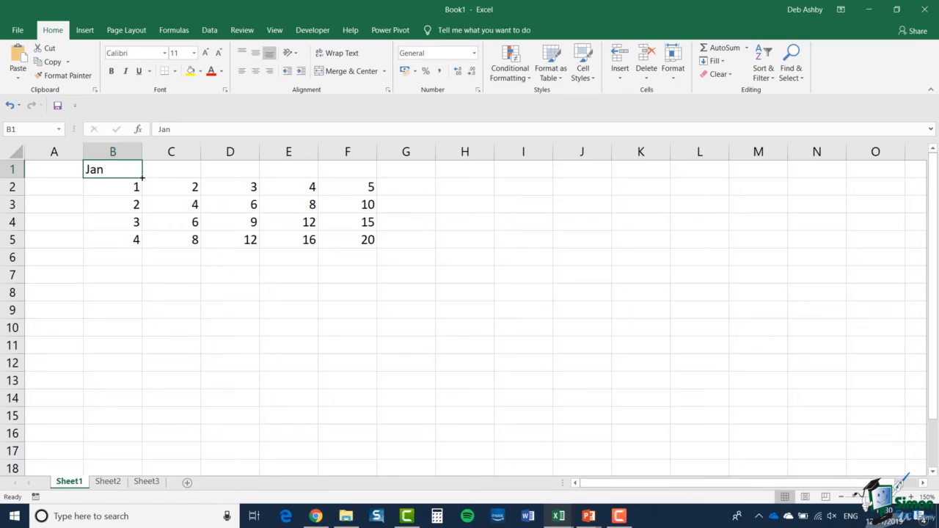
drag(142, 178, 363, 177)
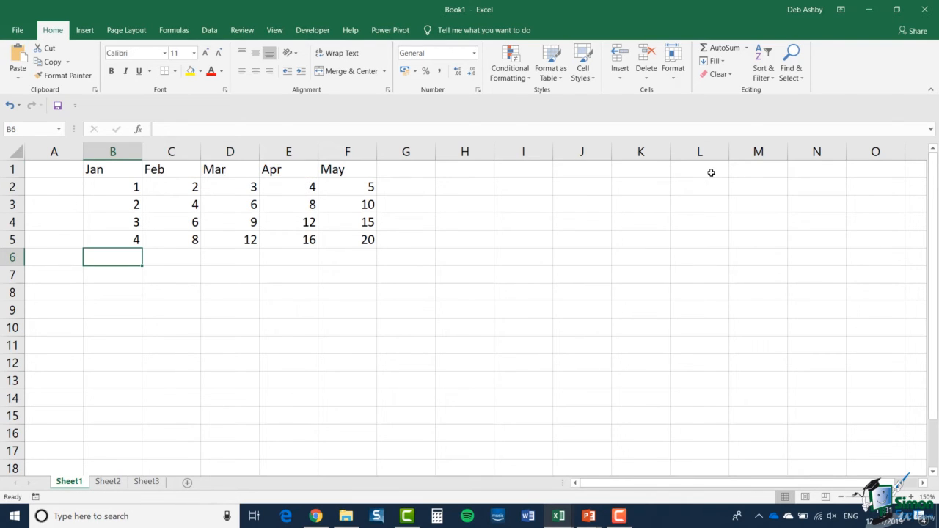
Try AutoSum on the Jan column from cell B6 and from selection B1:B5 including the heading, and undo the total.
click(722, 49)
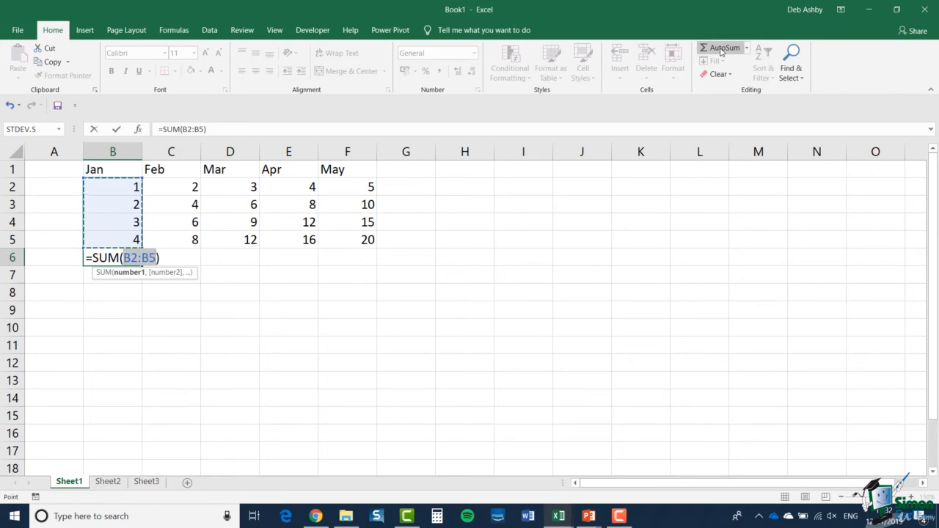
key(Escape)
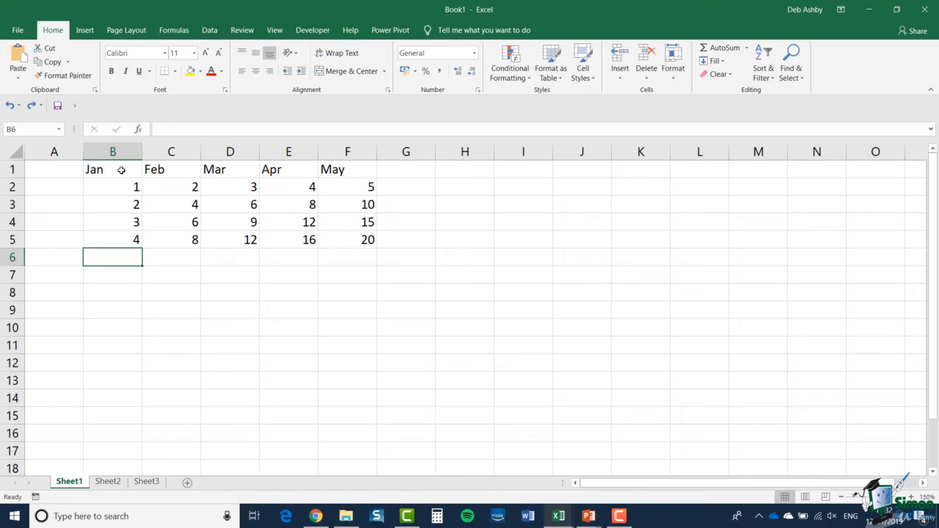
drag(119, 170, 122, 241)
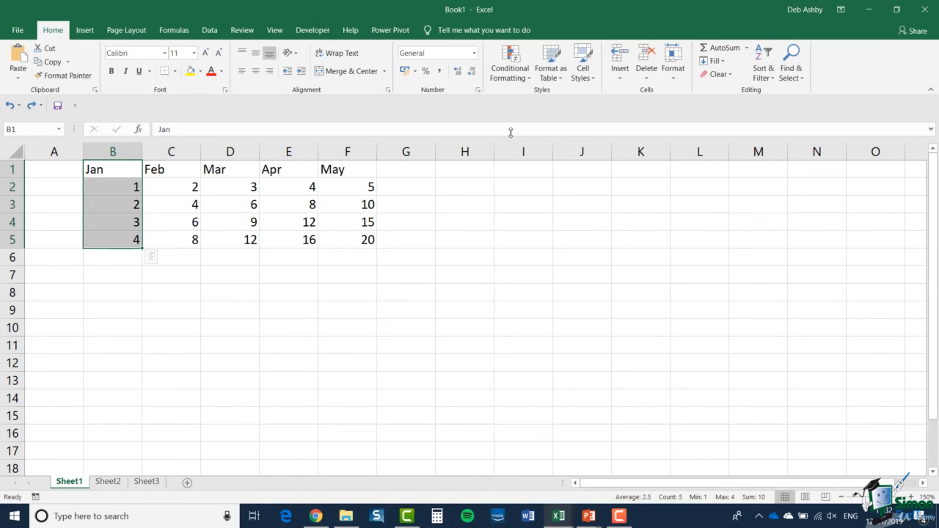
click(739, 51)
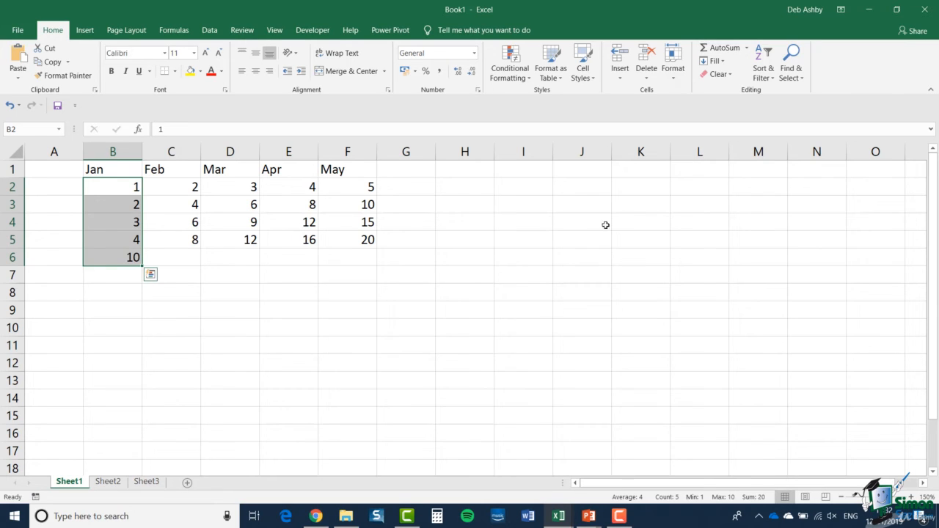
key(ctrl+z)
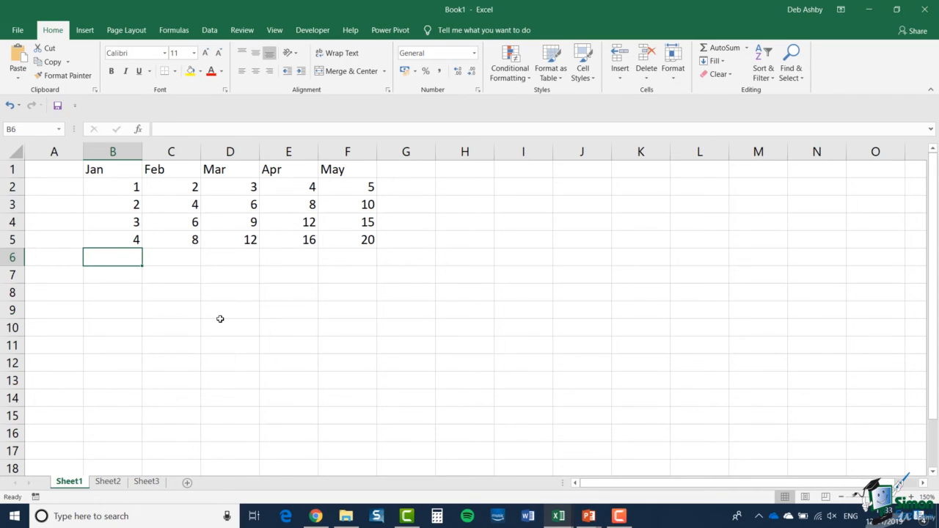
Count the numbers in B2:B5 in cell B6 with the Count Numbers option of AutoSum.
click(748, 49)
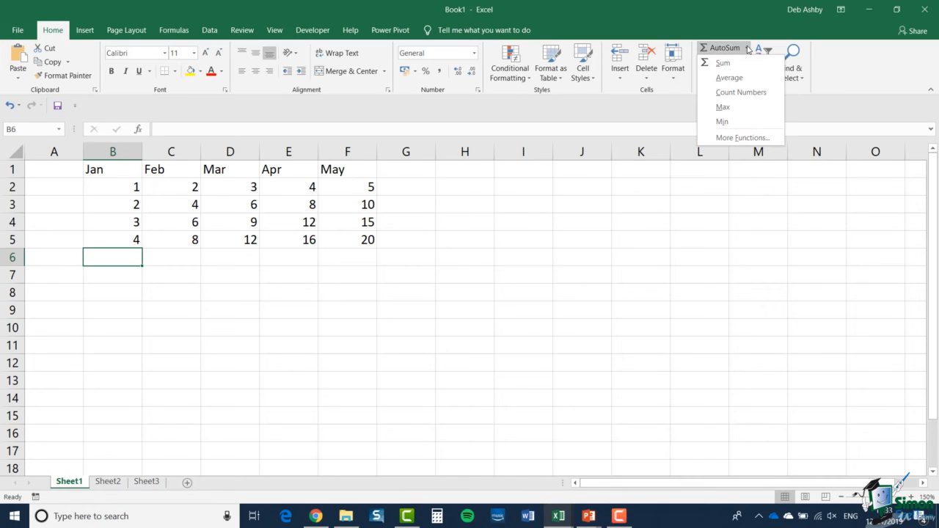
click(740, 92)
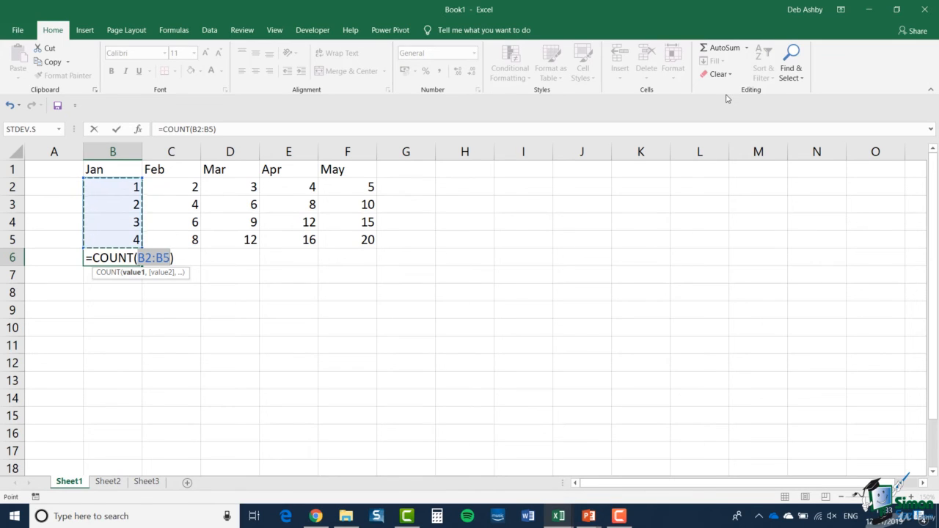
key(Return)
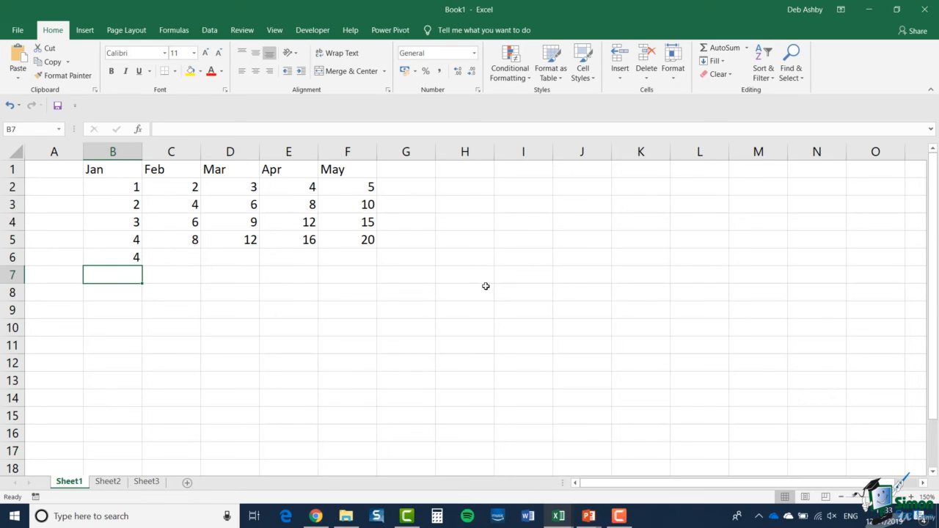
Calculate the maximum of C2:C5 in cell C6 with the Max option of AutoSum.
click(185, 261)
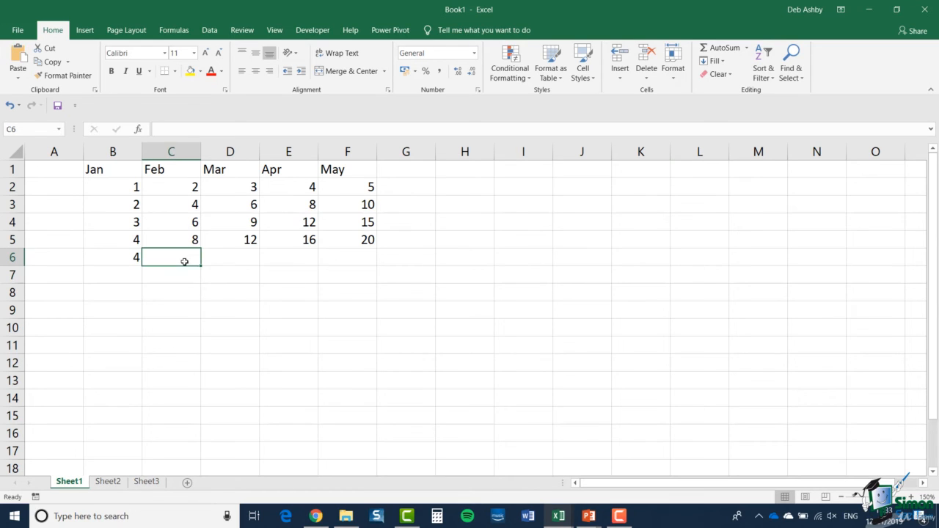
click(747, 48)
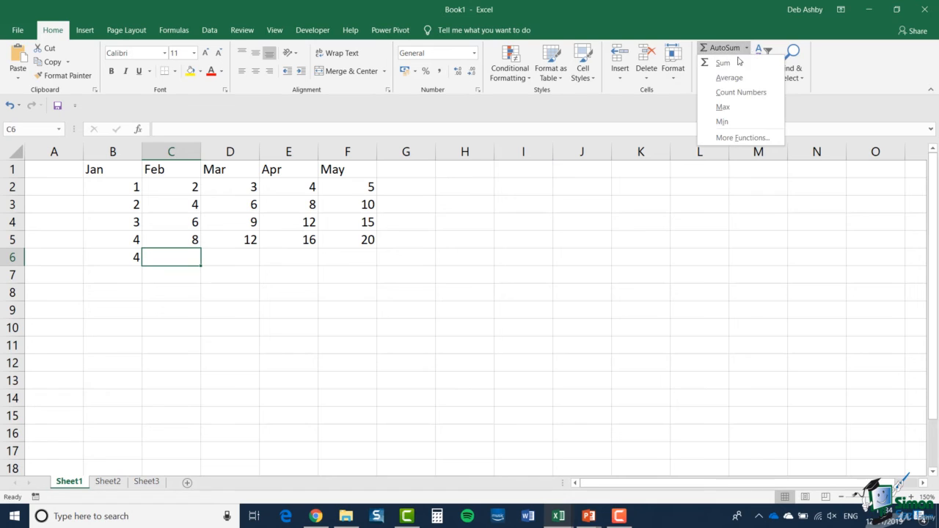
click(730, 108)
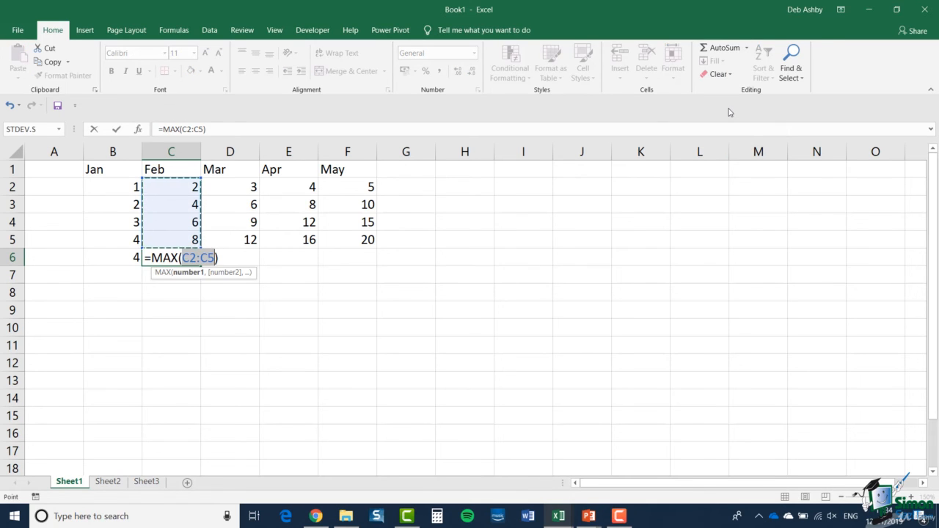
key(Return)
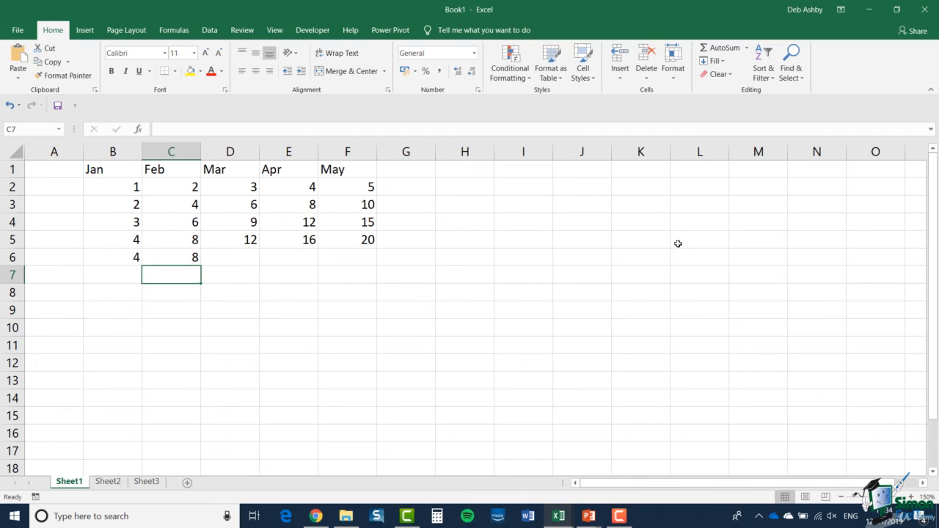
Add AutoSum's Max function to the Quick Access Toolbar.
click(749, 50)
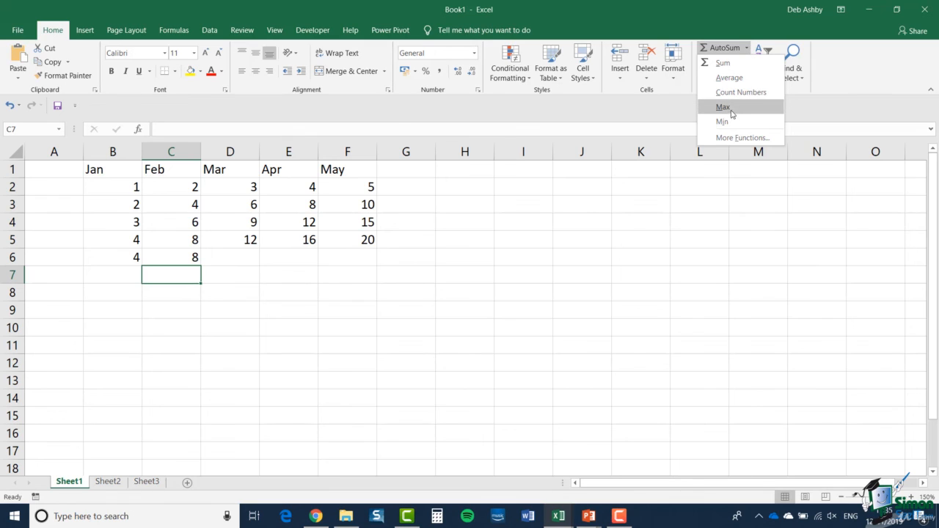
right_click(739, 110)
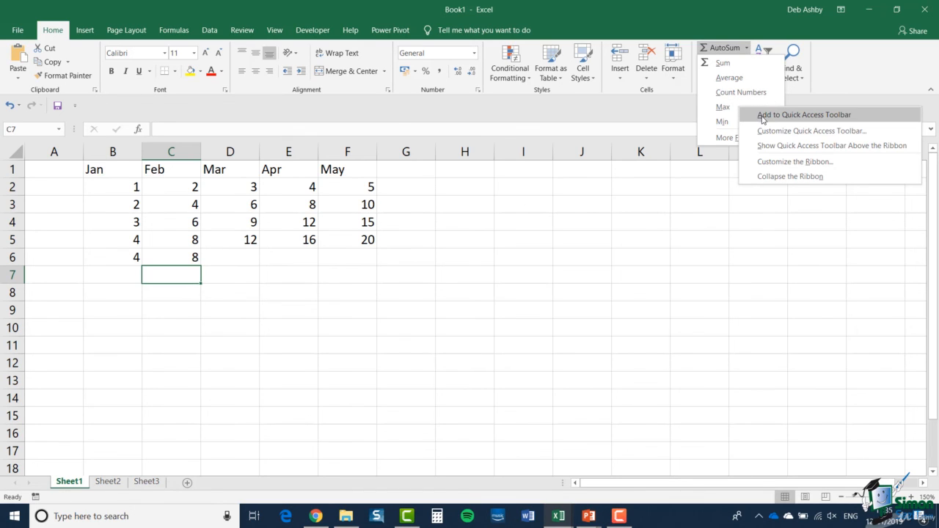
click(763, 115)
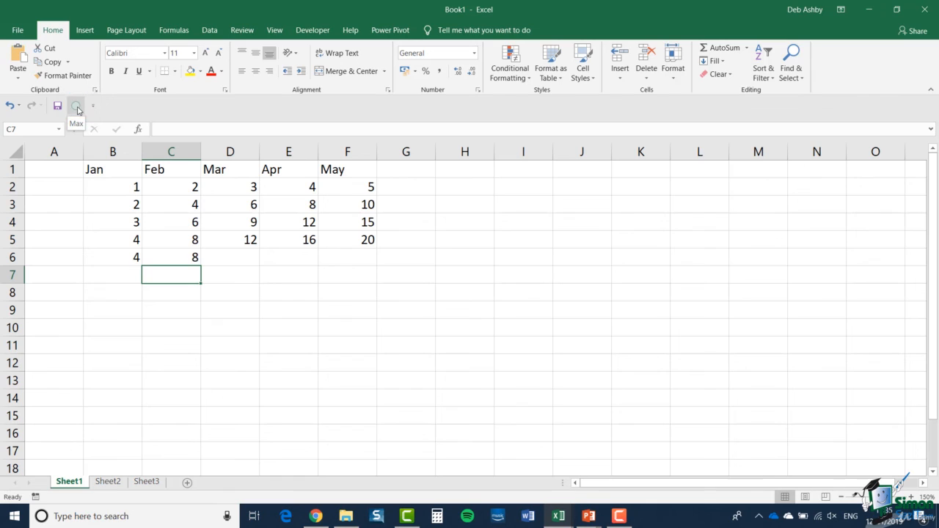
Calculate the maximum of D2:D5 in cell D6 with the Max shortcut on the Quick Access Toolbar.
click(230, 257)
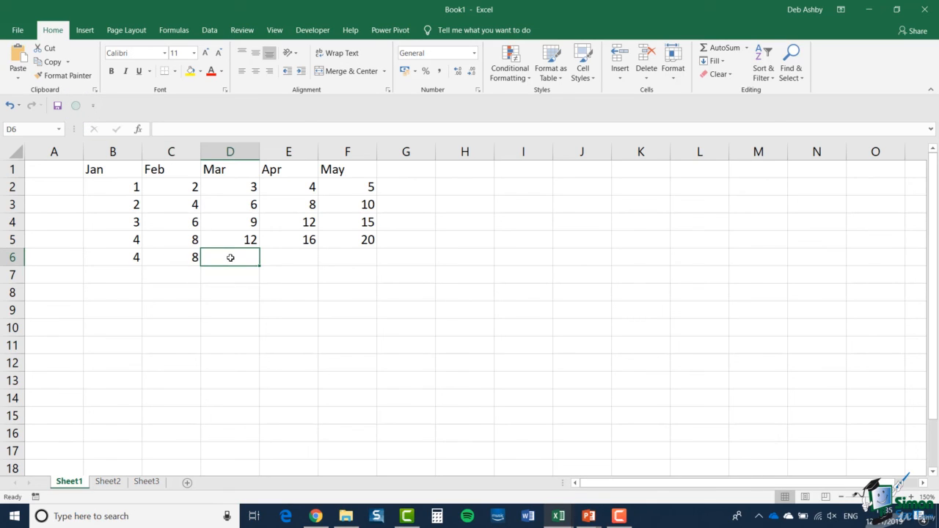
click(76, 107)
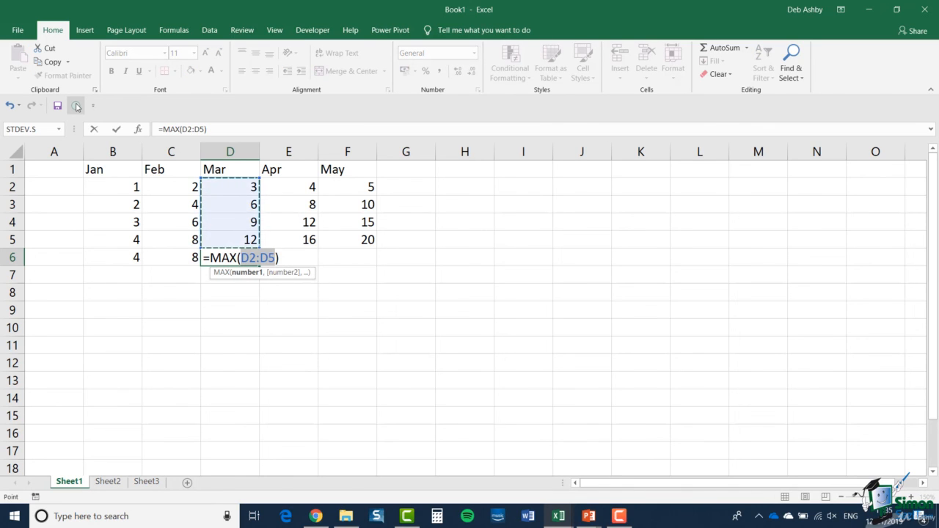
key(Return)
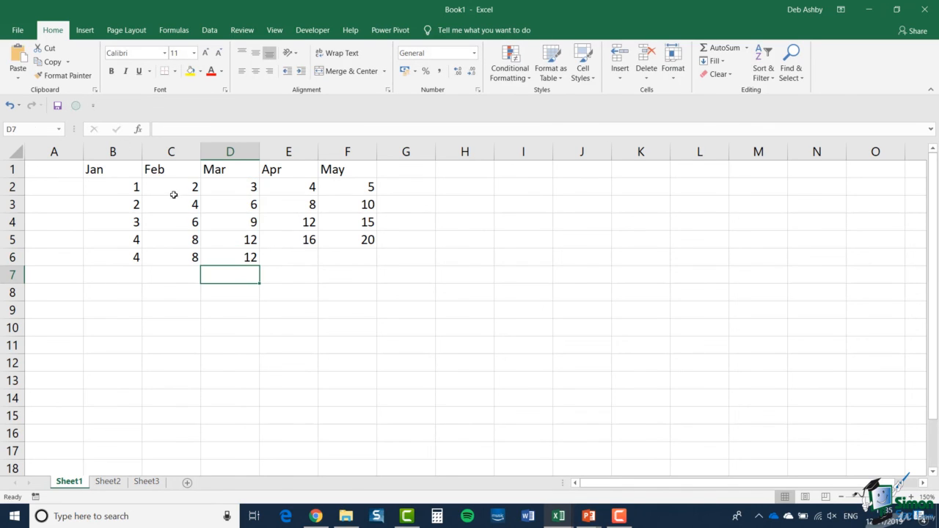